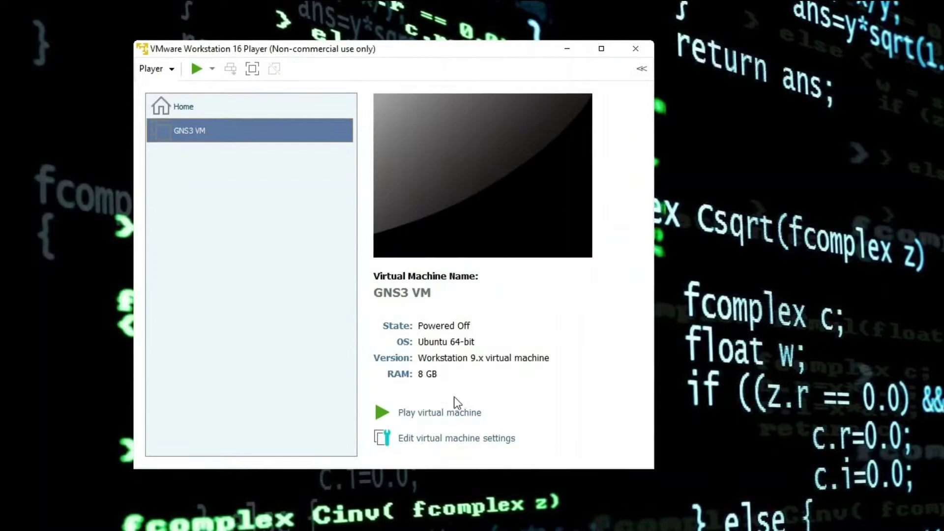
Step: Try to start the GNS3 VM, review the VT-x disabled error advice, and dismiss it
left_click(443, 412)
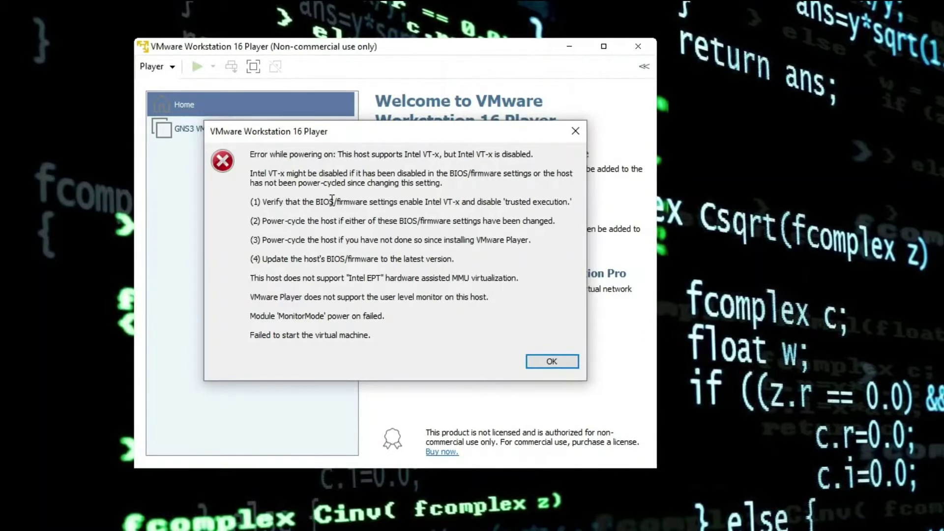
left_click_drag(329, 201, 398, 209)
left_click_drag(327, 220, 393, 221)
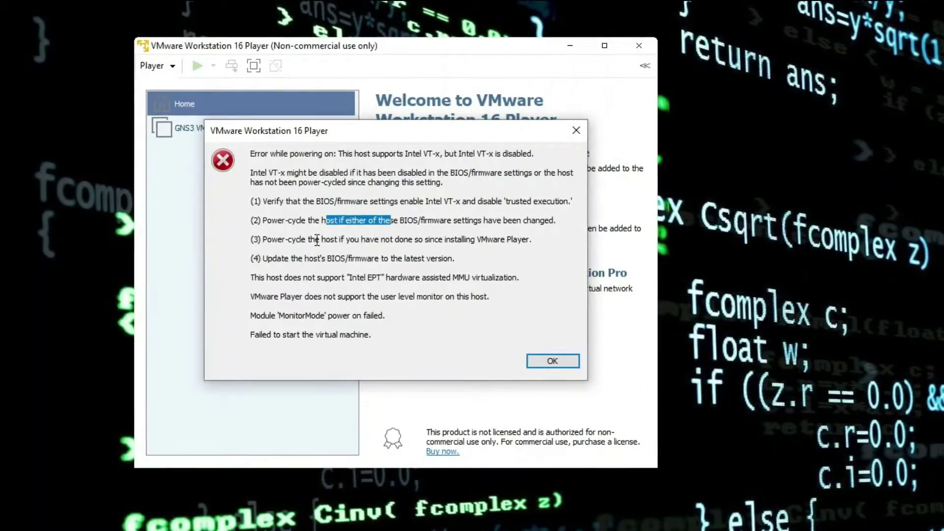
left_click_drag(322, 239, 401, 240)
left_click_drag(456, 259, 437, 259)
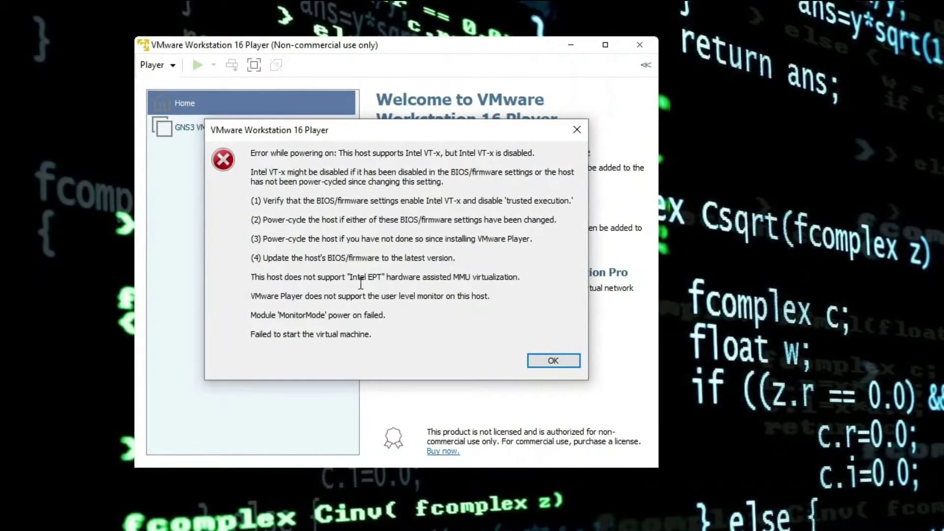
left_click(553, 361)
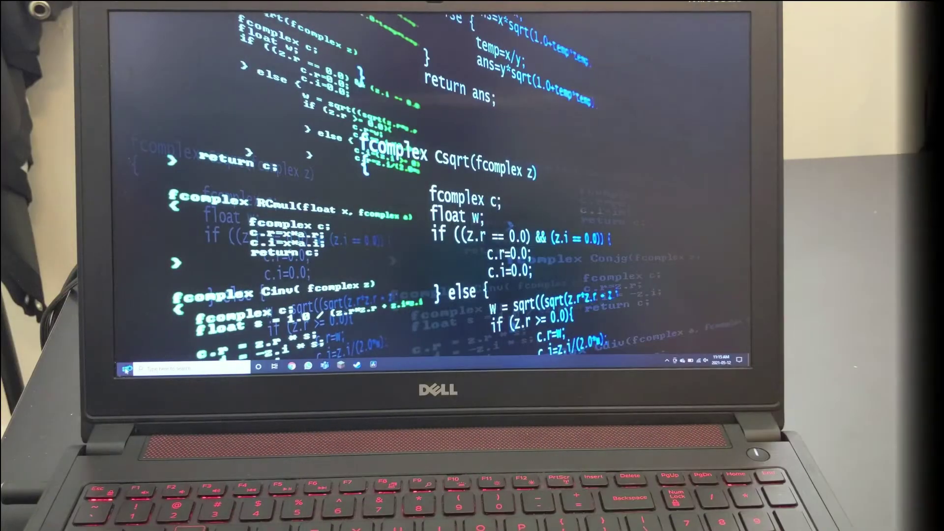
Step: Restart the laptop from the Windows Start menu
left_click(125, 369)
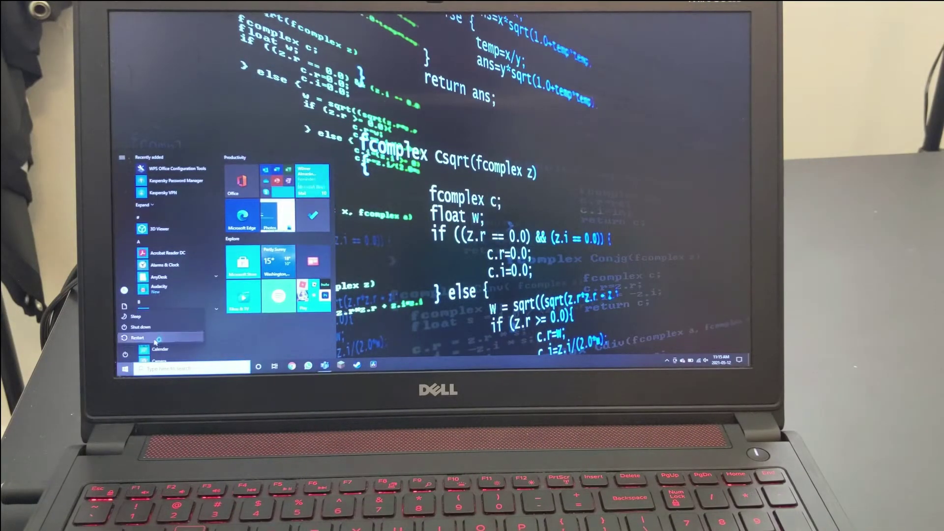
left_click(137, 338)
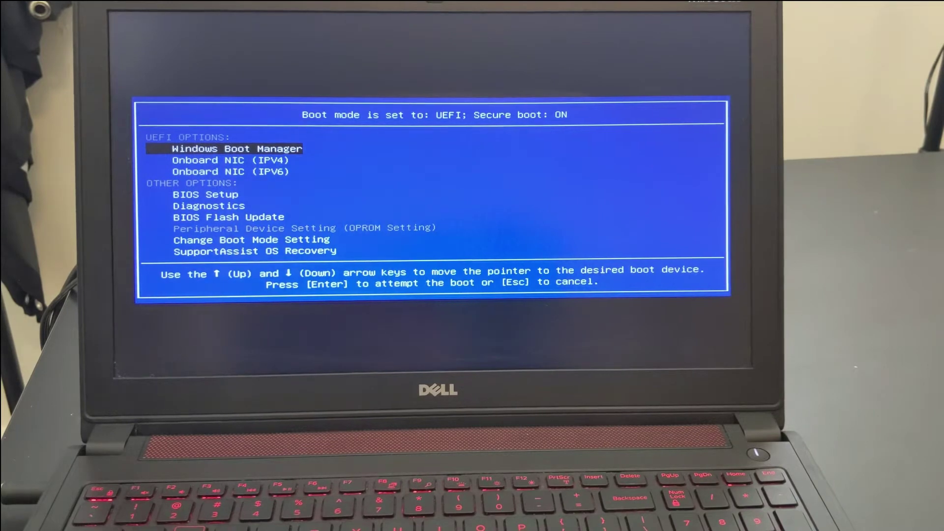
Step: In BIOS Setup, set Advanced > Virtualization to Enabled and save with F10
key("Down")
key("Down")
key("Down")
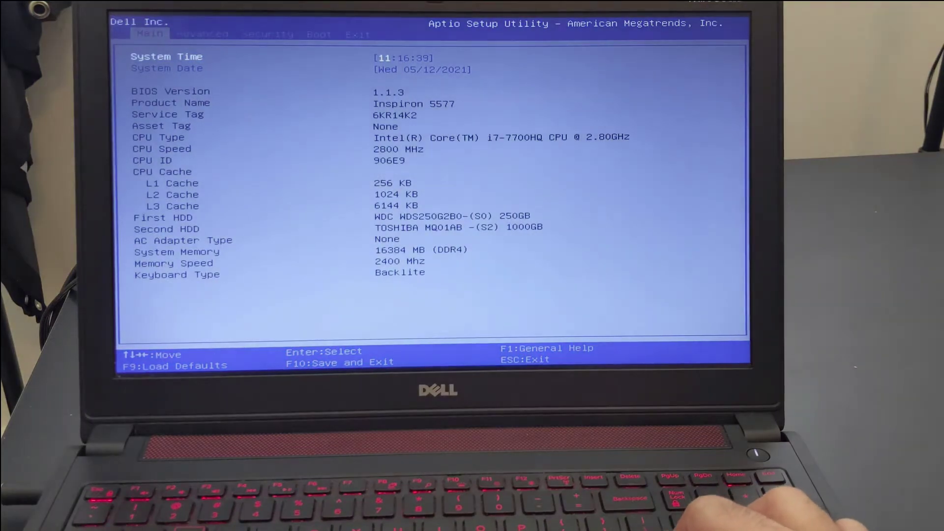
key("Right")
key("Down")
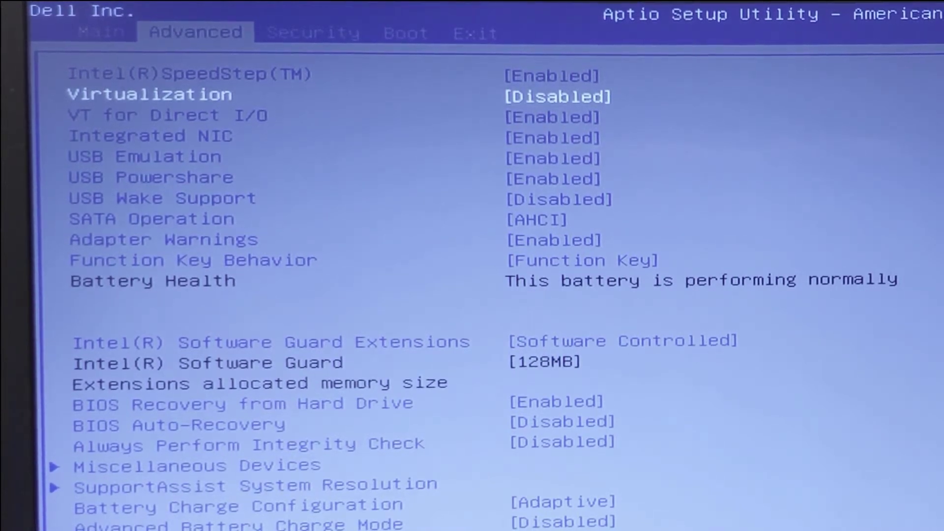
key("Return")
key("Down")
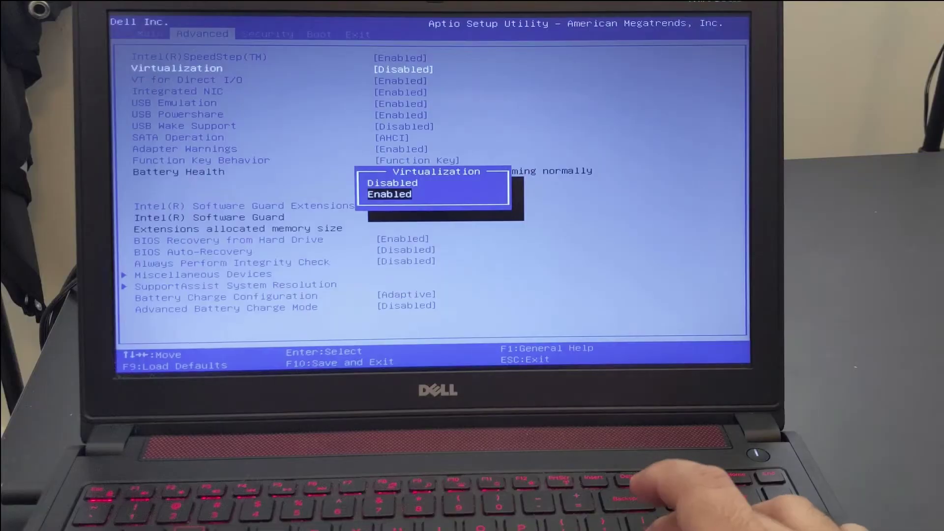
key("Return")
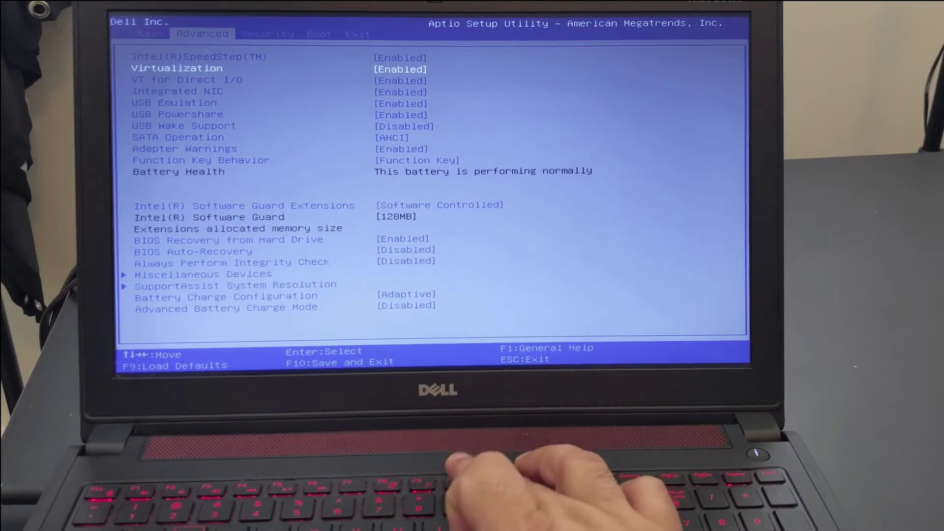
key("F10")
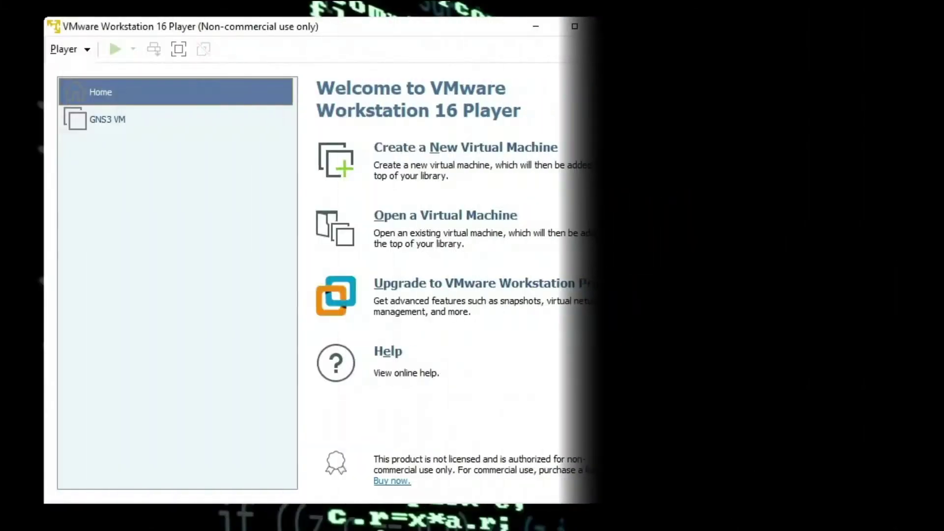
Step: Relaunch the GNS3 VM and review the 'virtualized VT-x/EPT not supported' warning
left_click(143, 124)
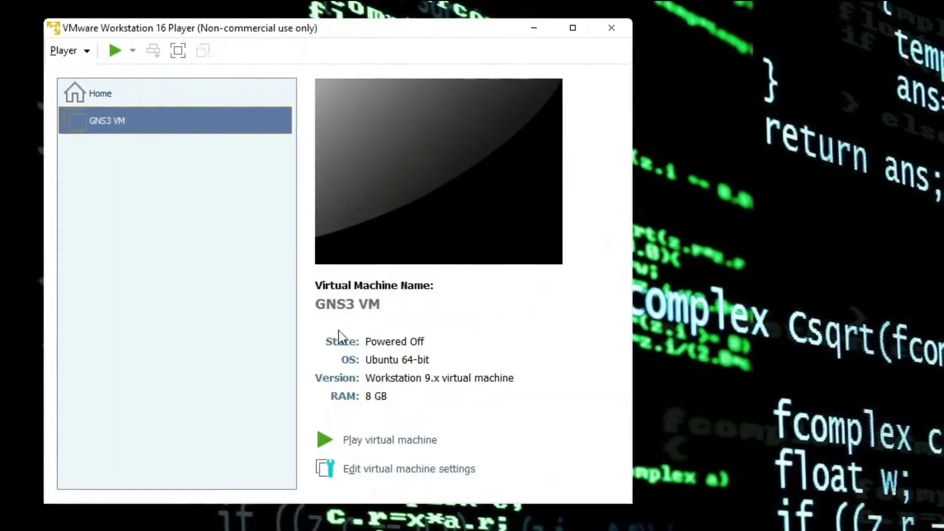
left_click(373, 439)
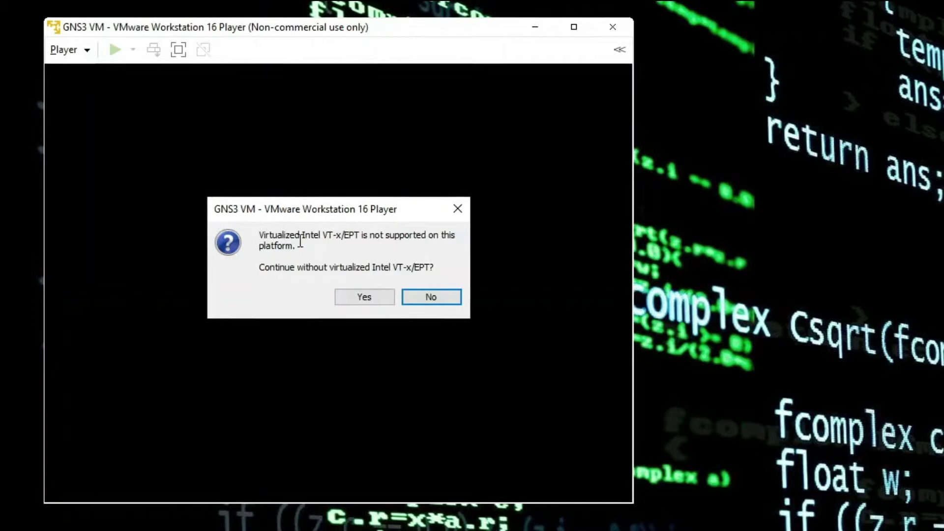
left_click_drag(265, 231, 447, 267)
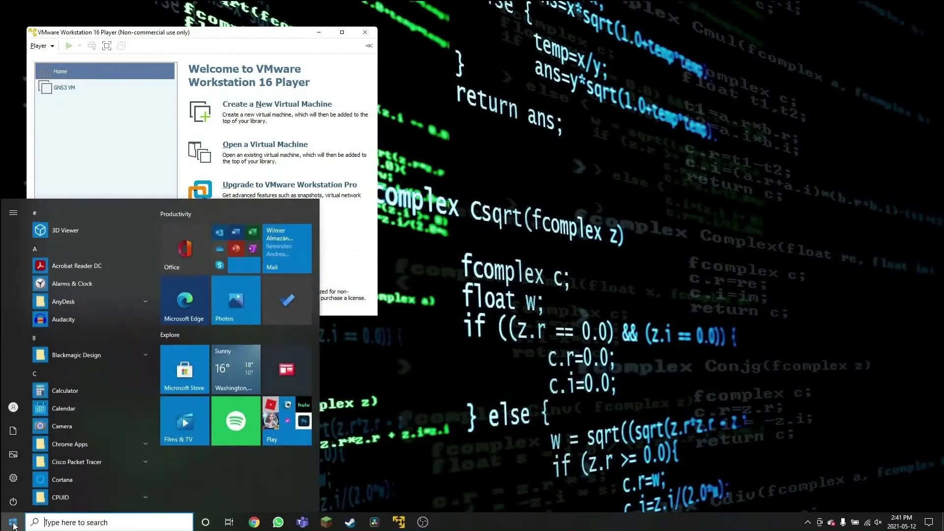
Step: Uncheck Windows Hypervisor Platform and Virtual Machine Platform in Windows Features and apply
type("features on or off")
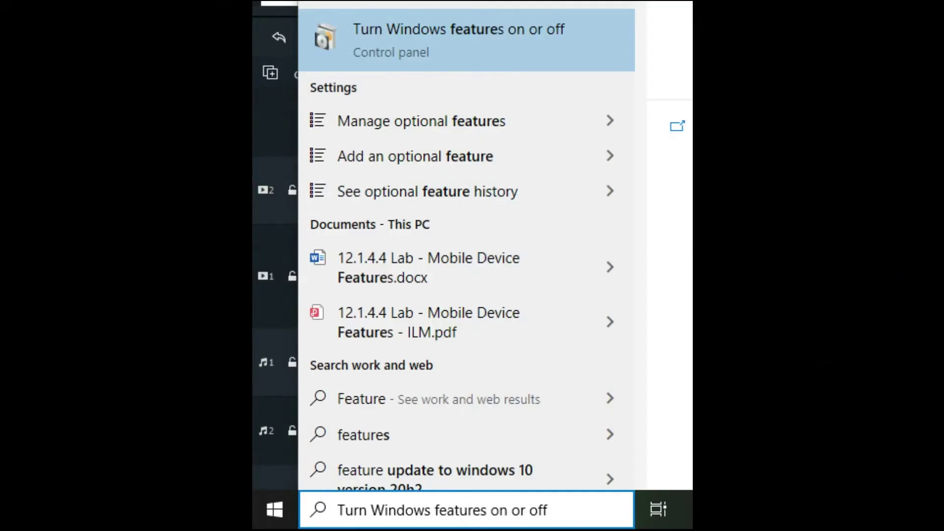
key("Return")
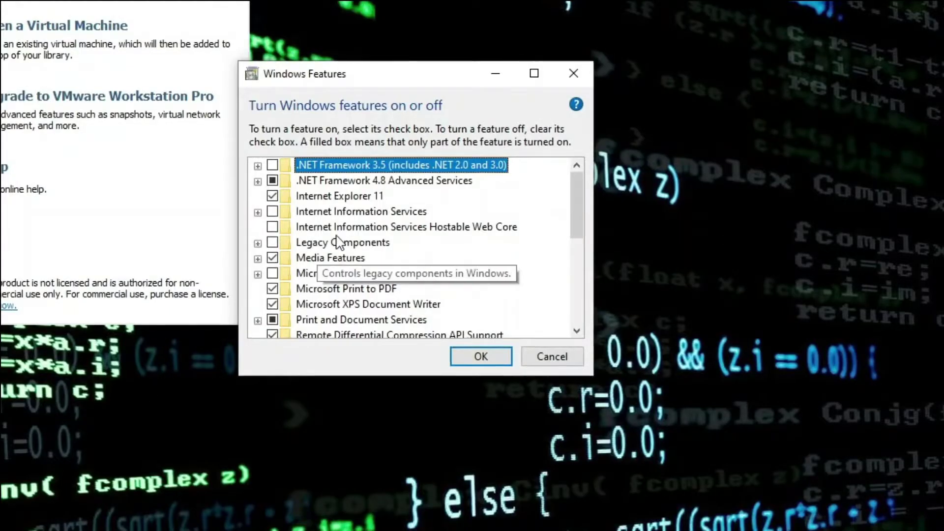
scroll(434, 279, "down", 2)
scroll(347, 261, "down", 3)
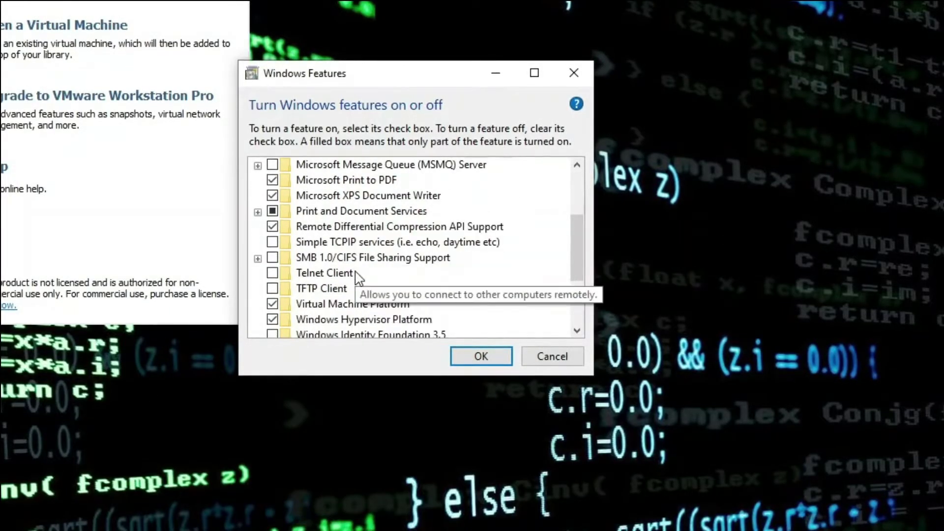
left_click(360, 242)
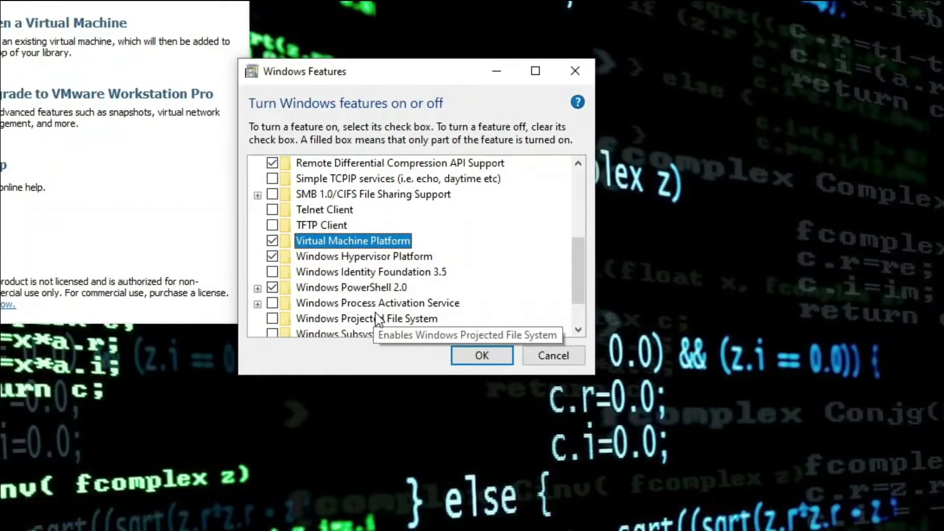
left_click(275, 255)
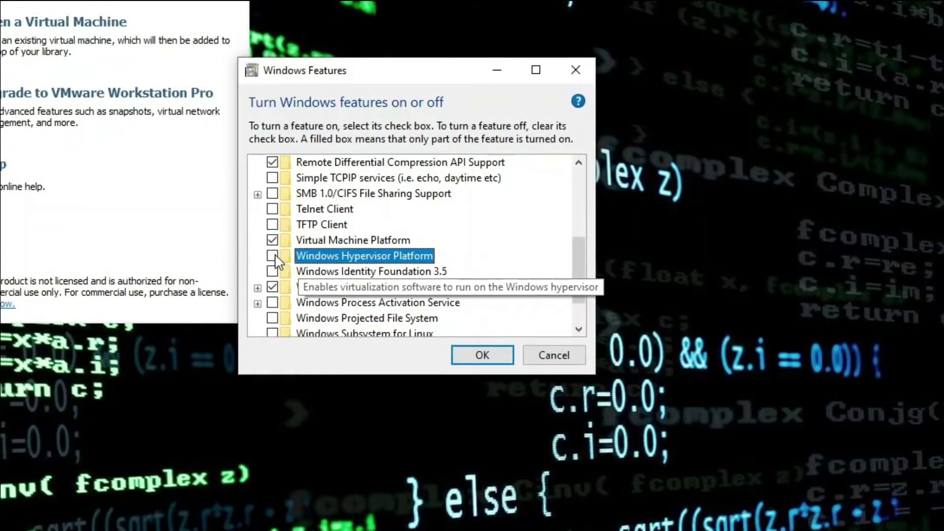
left_click(273, 240)
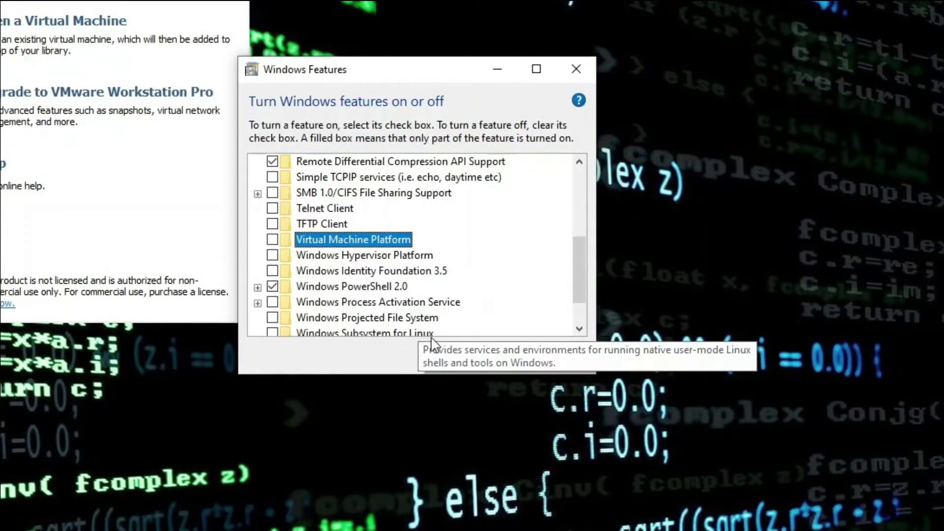
left_click(483, 354)
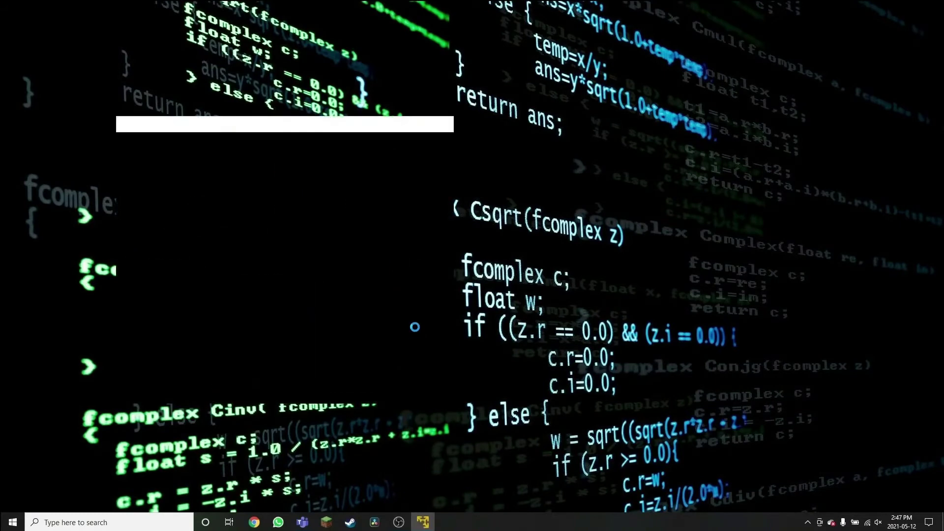
Step: Power on the GNS3 VM and move its console window to the left
left_click(183, 179)
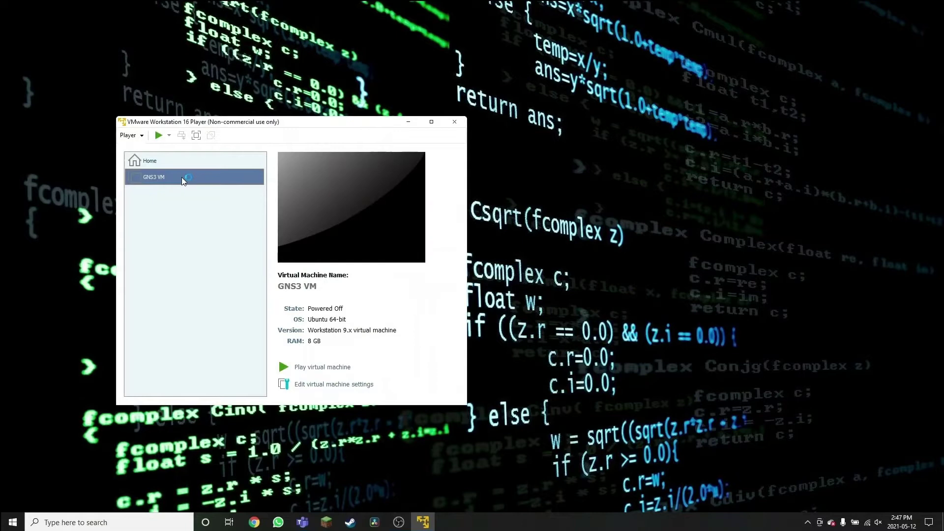
left_click(339, 369)
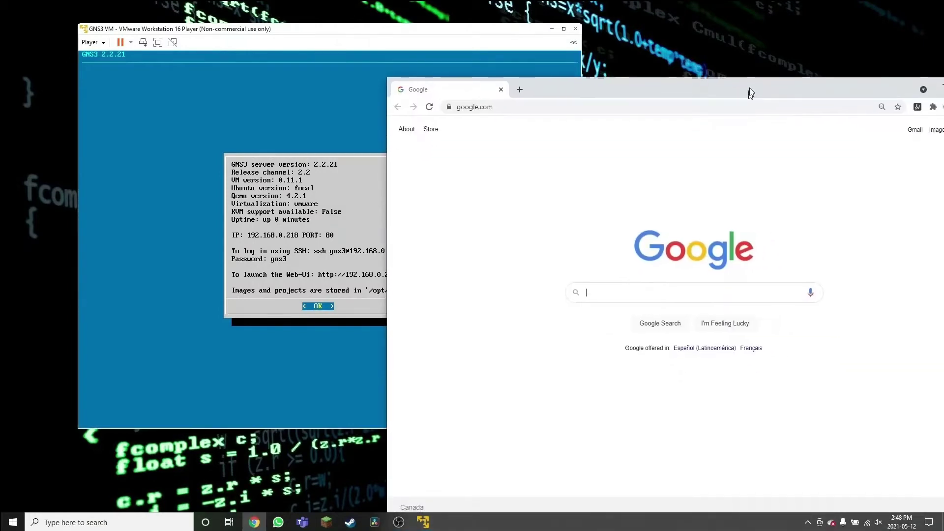
left_click_drag(402, 34, 342, 38)
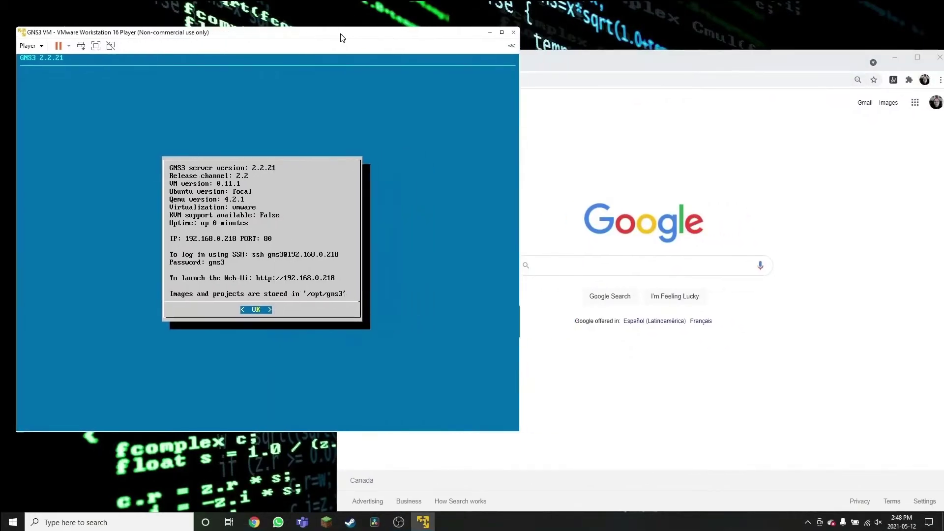
Step: Load the GNS3 Web UI at 192.168.0.218 in the browser
left_click(597, 76)
left_click(596, 77)
type("192.1")
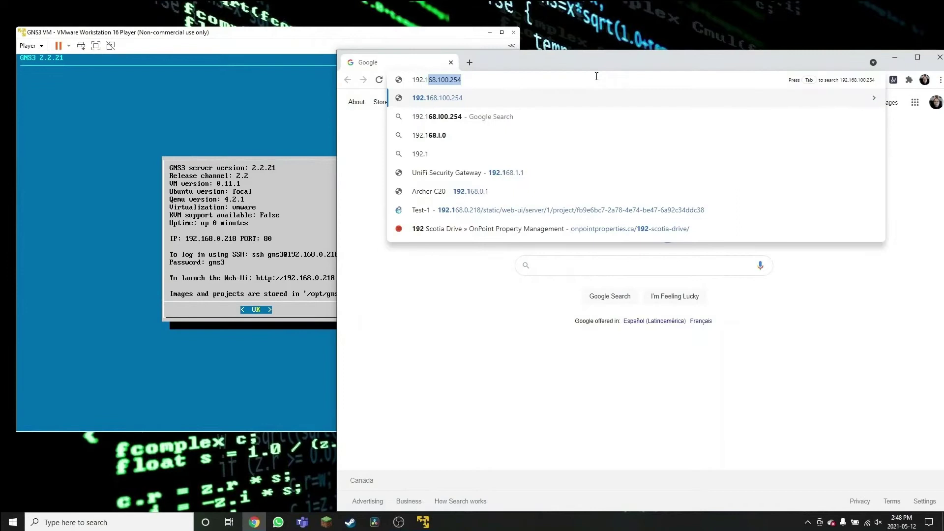
type("68.0.218")
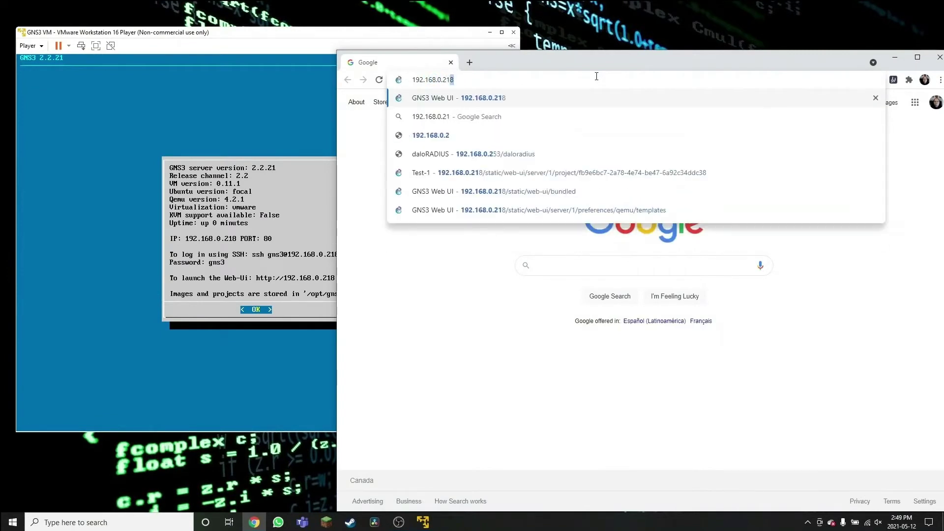
key("Return")
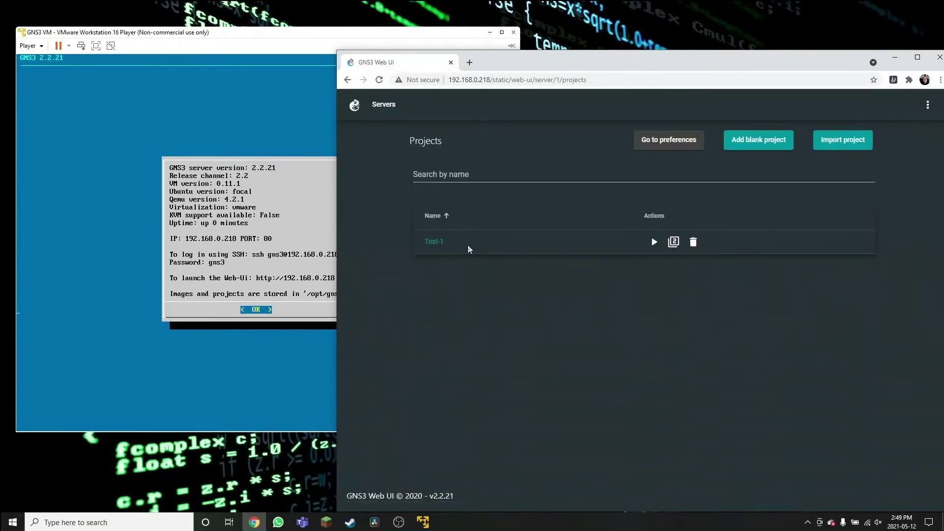
Step: Open the Test-1 project, start all nodes, and dismiss the resulting KVM error
left_click(441, 243)
left_click_drag(590, 61, 557, 23)
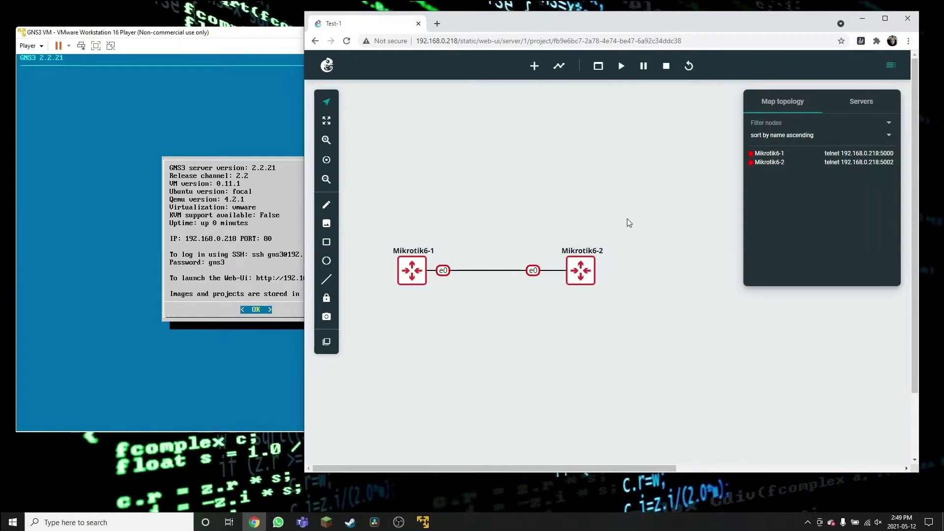
left_click(621, 67)
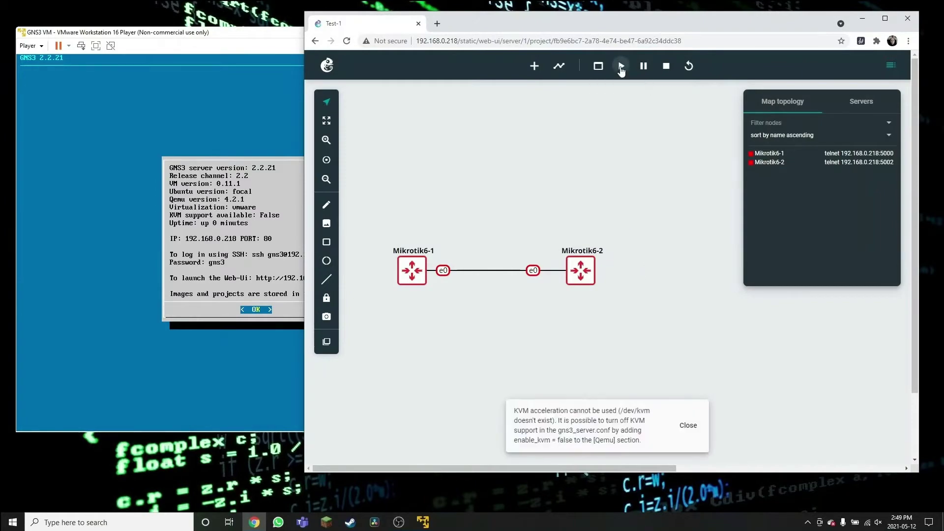
left_click_drag(570, 483, 445, 450)
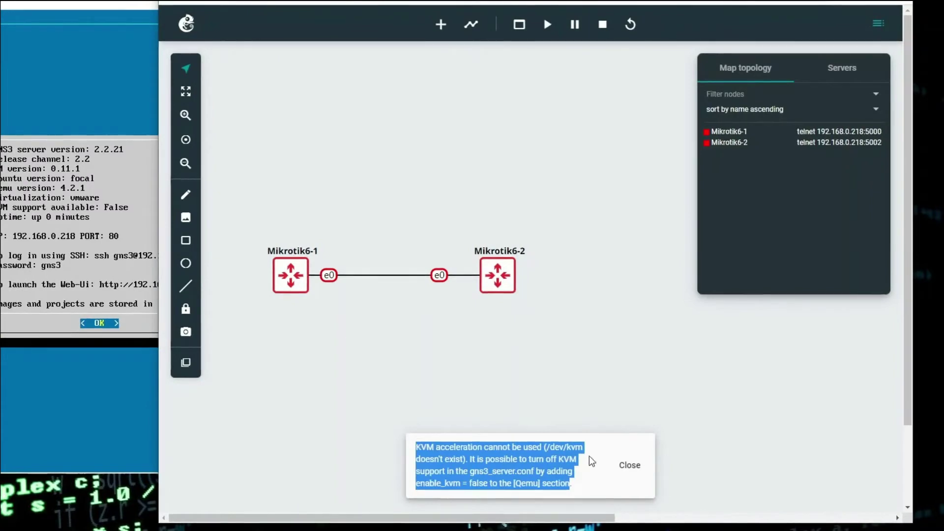
left_click(628, 465)
Step: Start the Mikrotik6-1 node on its own and dismiss the same KVM error
left_click(295, 279)
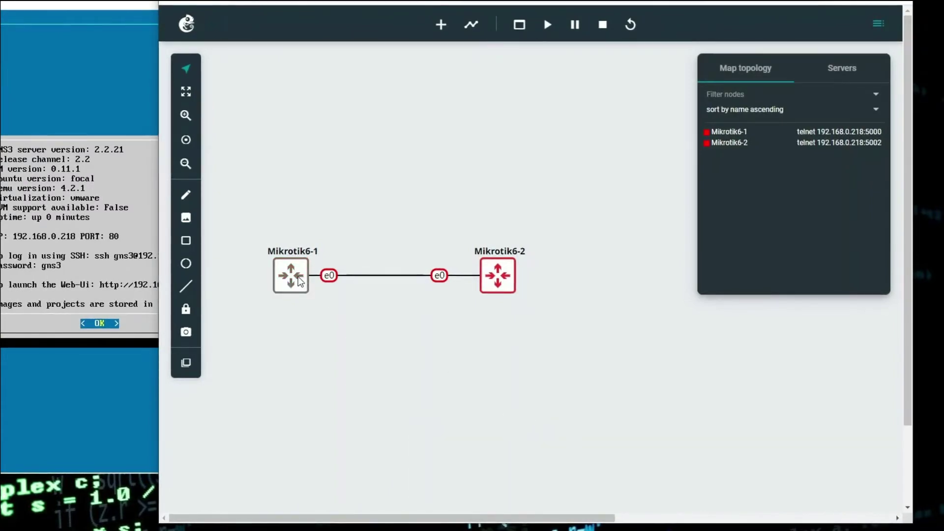
right_click(298, 281)
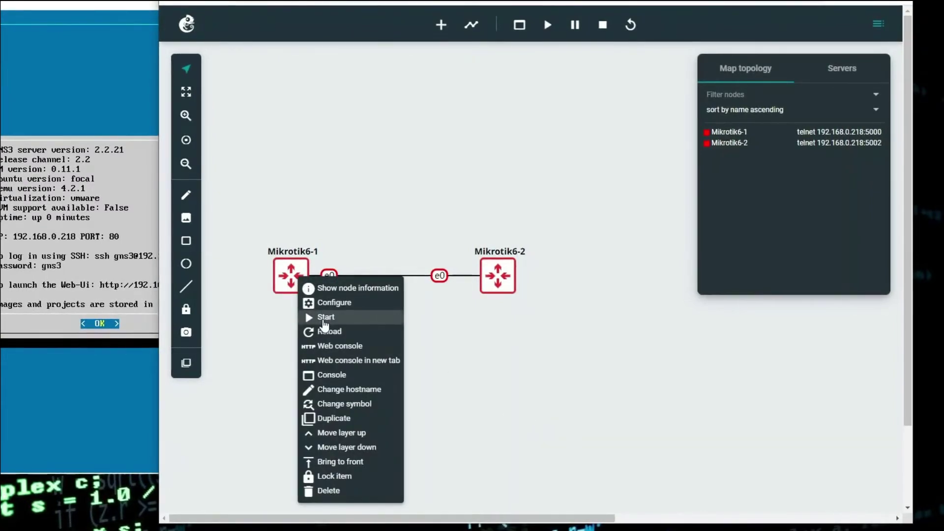
left_click(324, 317)
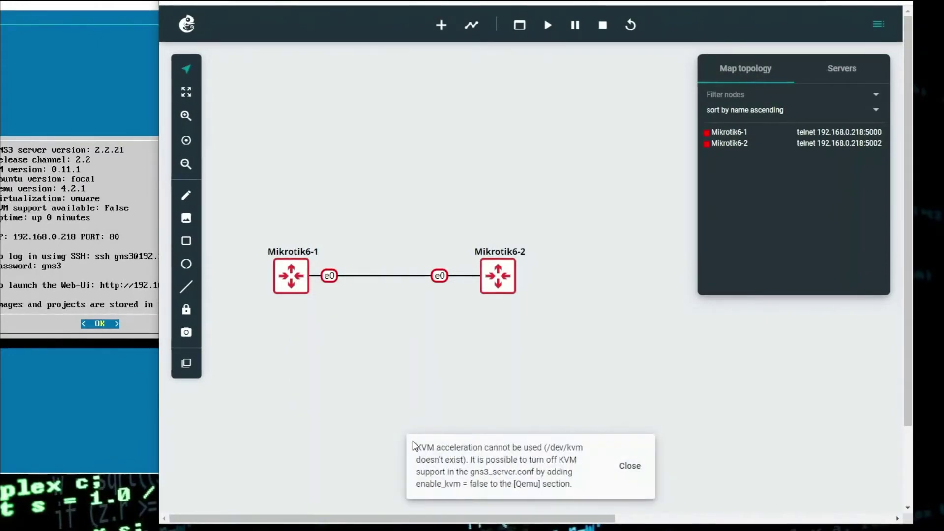
left_click_drag(459, 448, 582, 486)
left_click(629, 468)
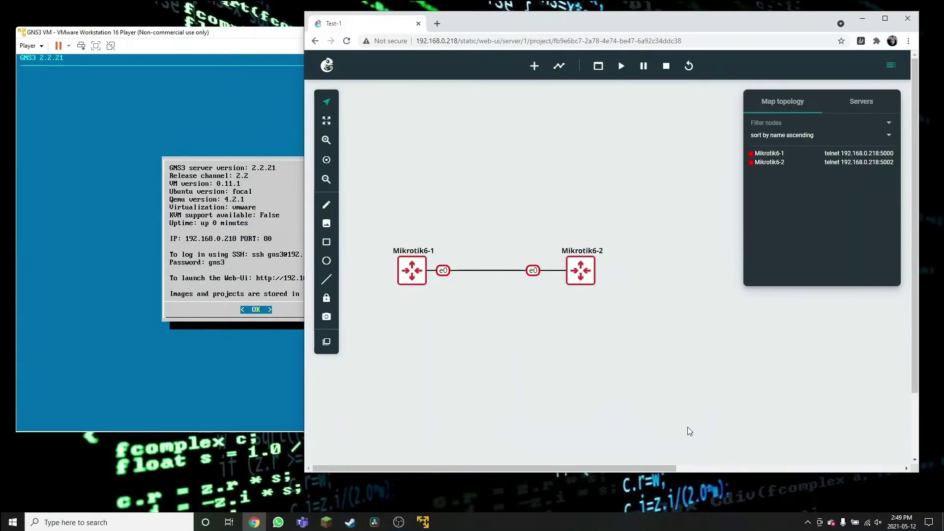
Step: Stop and restart all nodes, confirm the KVM error persists, and minimize the browser
left_click(665, 67)
left_click(622, 67)
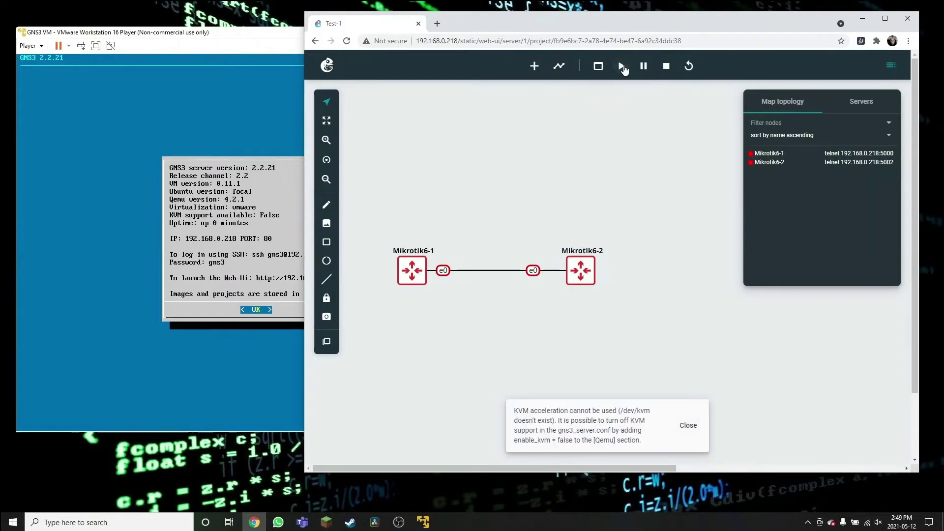
left_click_drag(515, 413, 606, 411)
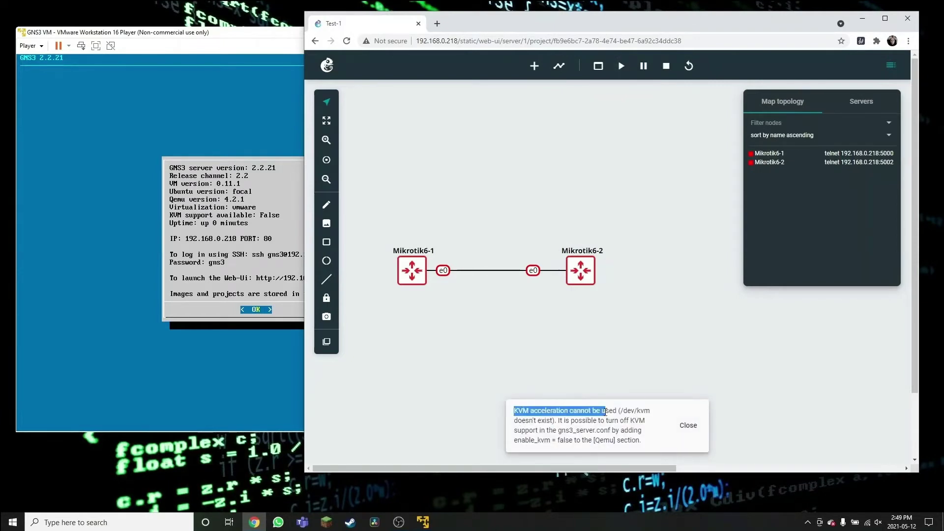
left_click(627, 338)
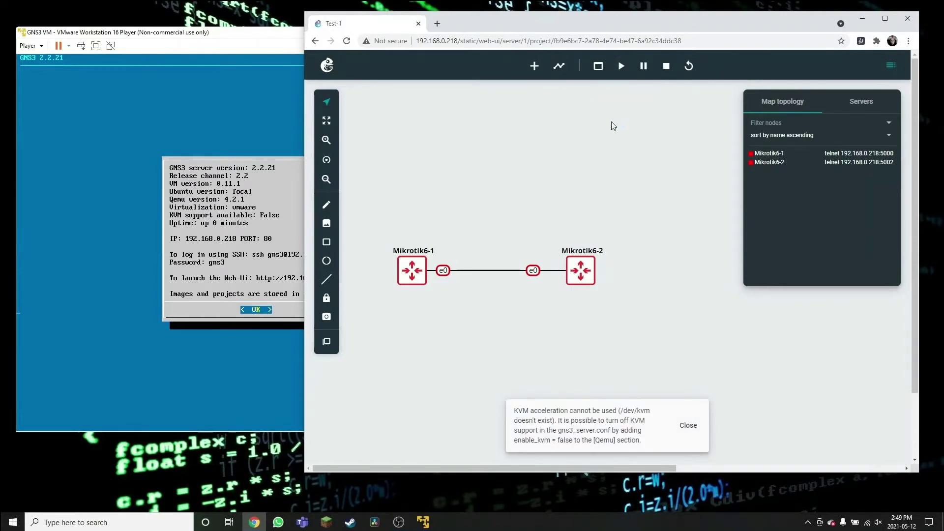
left_click(862, 19)
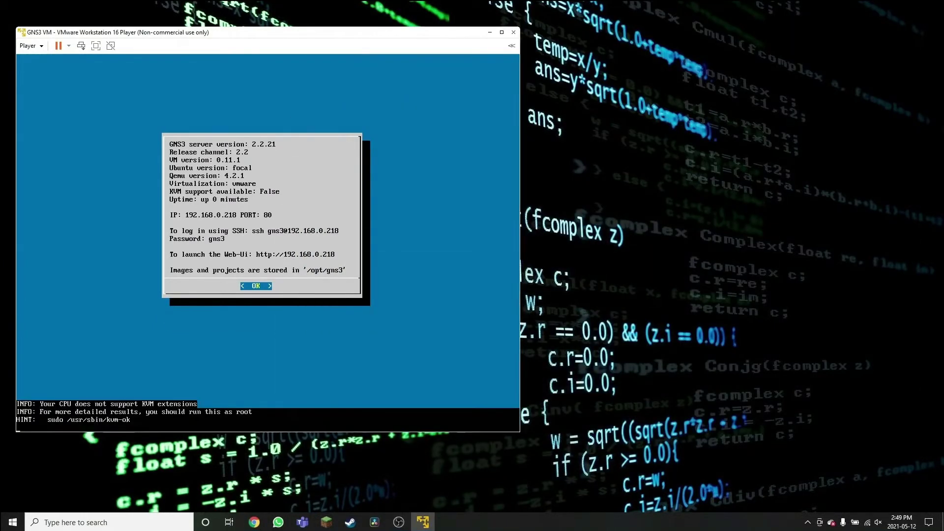
Step: Dismiss the information screen and choose Shutdown in the GNS3 VM console menu
key("Return")
key("Down")
key("Down")
key("Down")
key("Down")
key("Down")
key("Down")
key("Down")
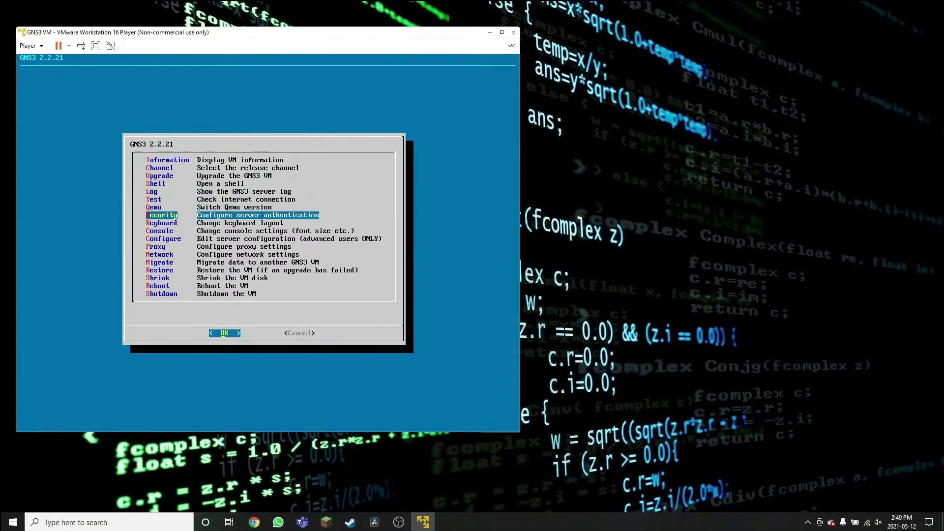
key("Down")
key("Down")
key("Down")
key("Down")
key("Down")
key("Down")
key("Down")
key("Down")
key("Down")
key("Down")
key("Return")
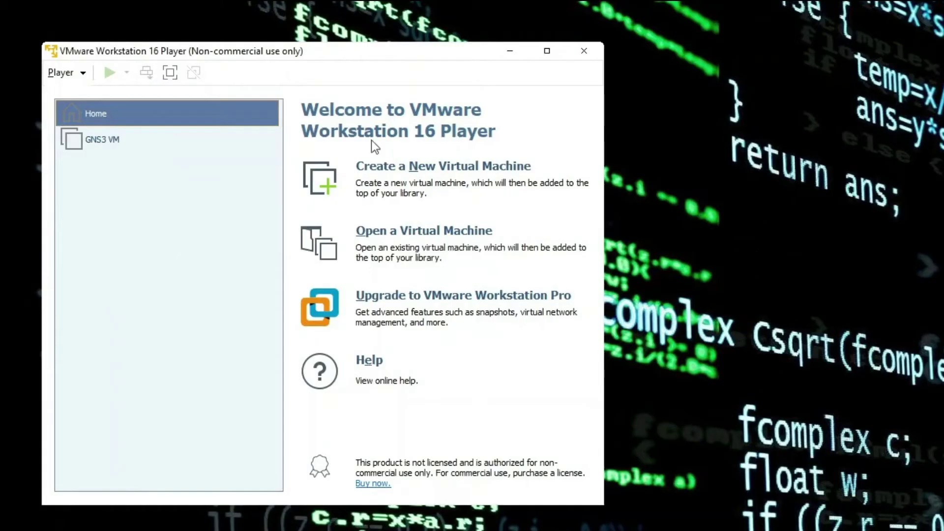
Step: Enable 'Virtualize Intel VT-x/EPT or AMD-V/RVI' in the GNS3 VM's Processors settings, then power it on
left_click(121, 139)
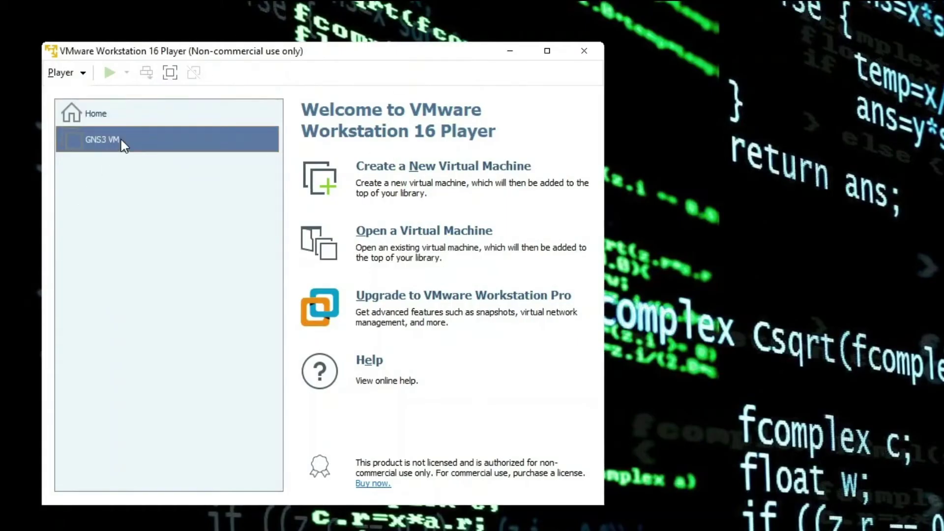
left_click(391, 471)
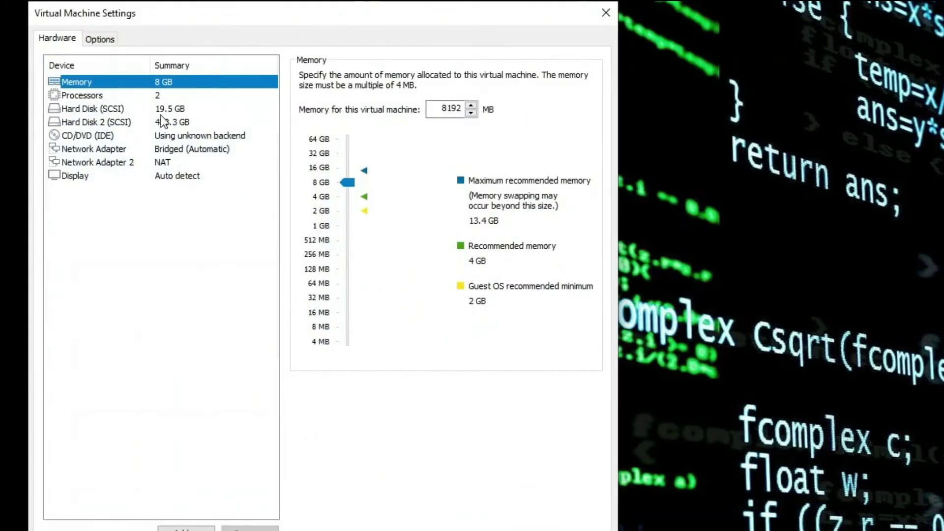
left_click(129, 97)
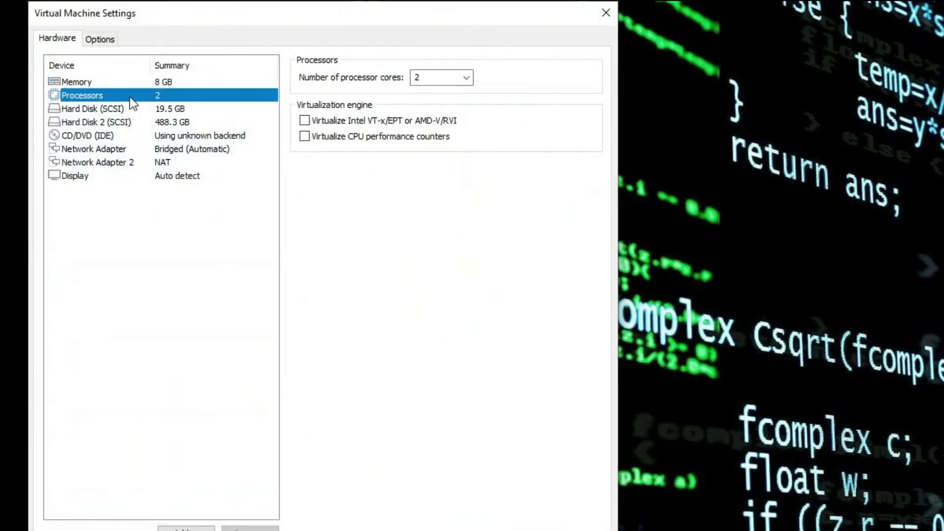
left_click(305, 121)
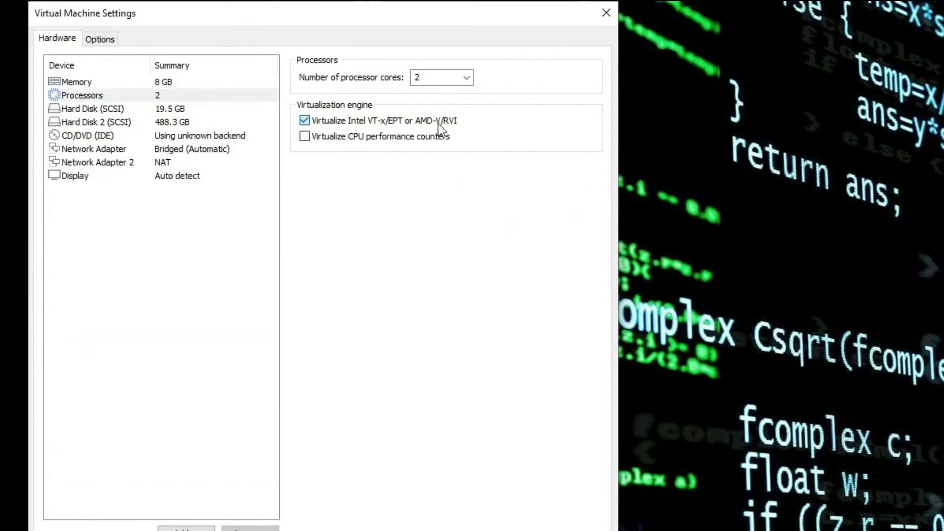
left_click(304, 121)
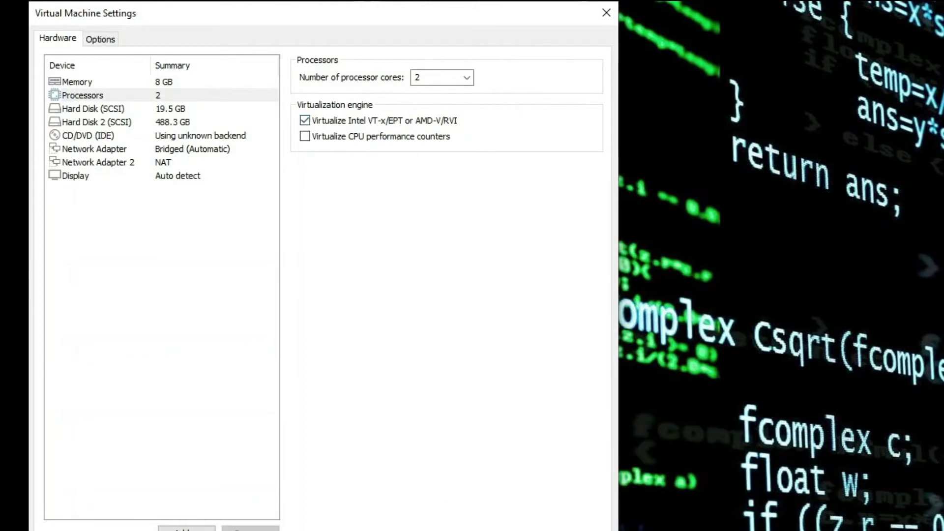
key("Return")
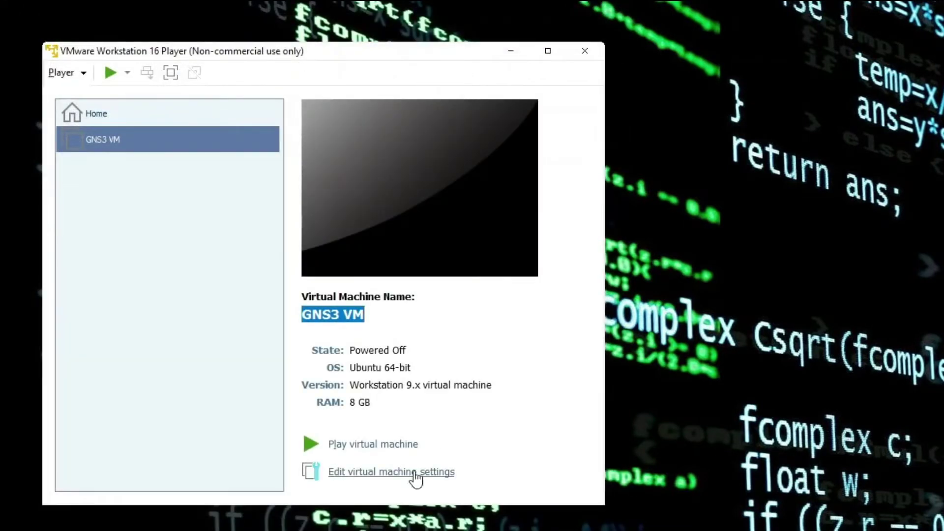
left_click(389, 445)
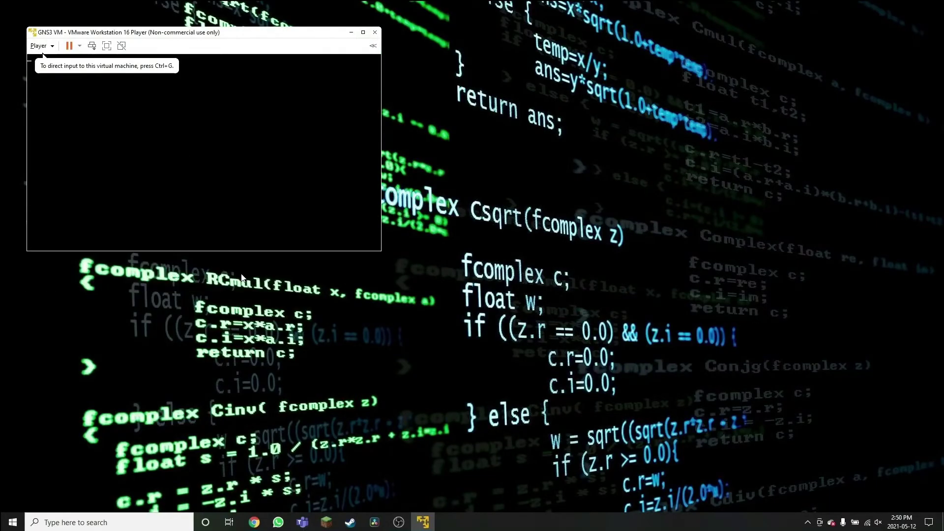
Step: Reload the GNS3 Web UI at 192.168.0.218 in a new browser window and reopen Test-1
key("super+1")
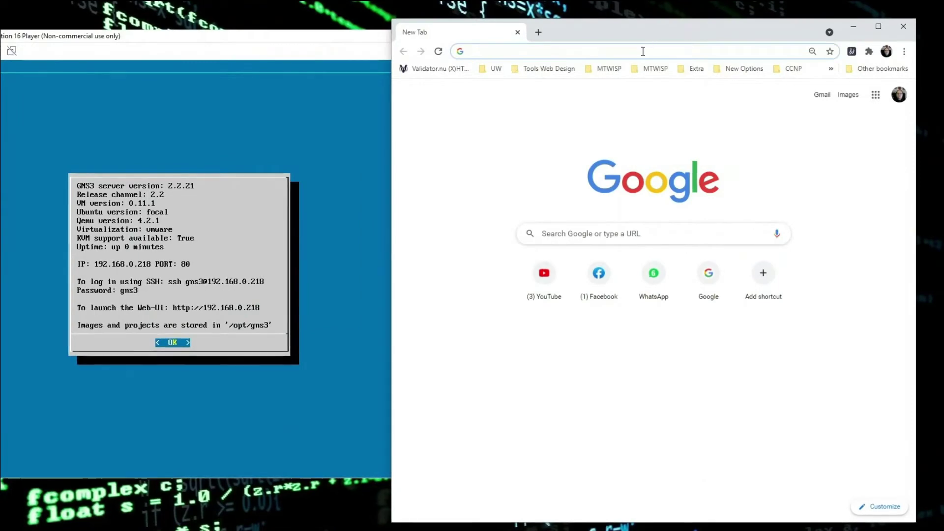
left_click(673, 46)
type("192.168.0.2")
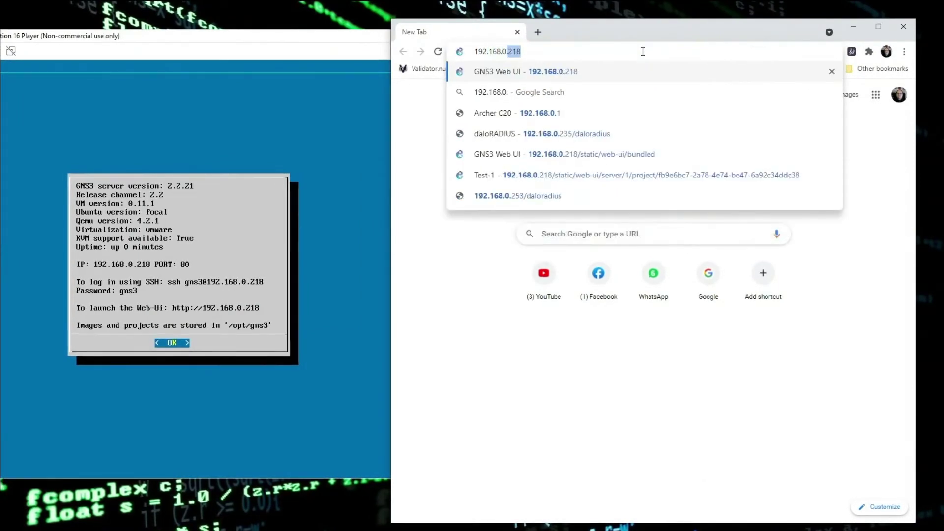
key("Return")
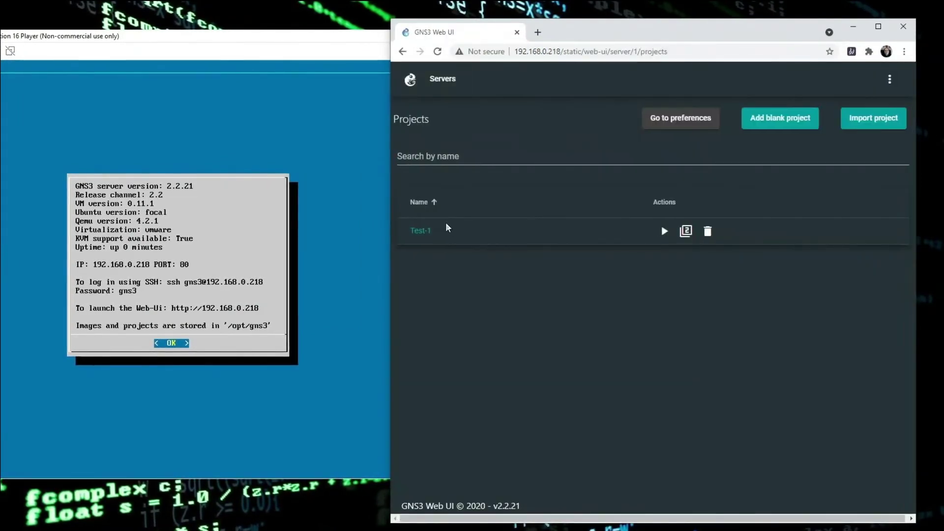
left_click(425, 231)
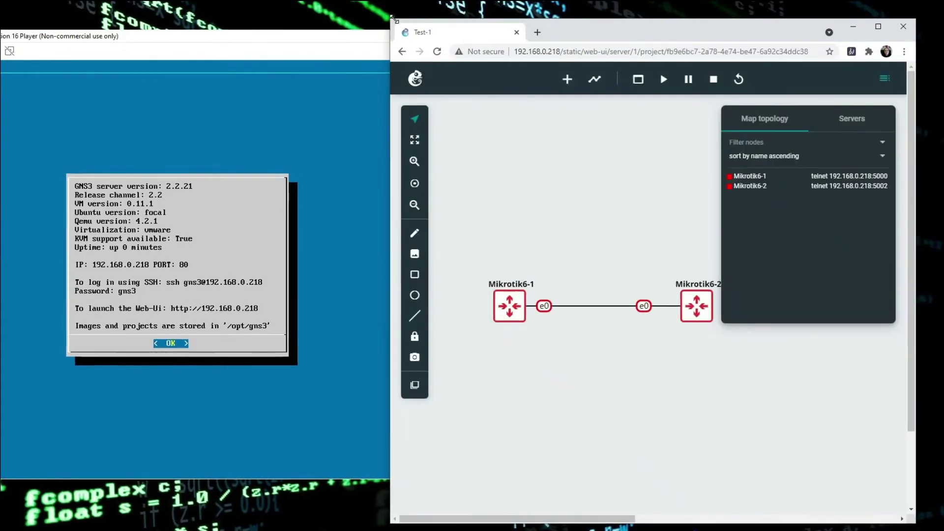
Step: Start all nodes in the GNS3 project so both Mikrotik routers run
left_click_drag(391, 19, 133, 19)
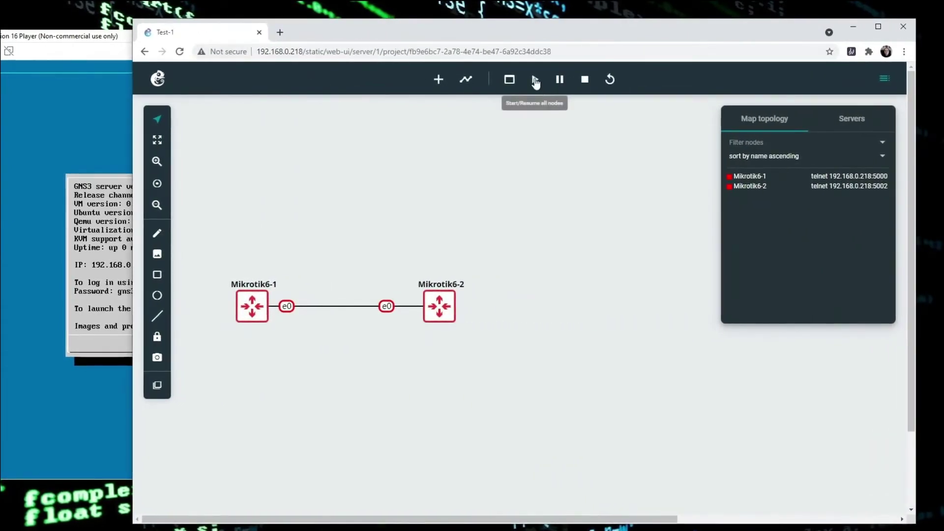
left_click(535, 79)
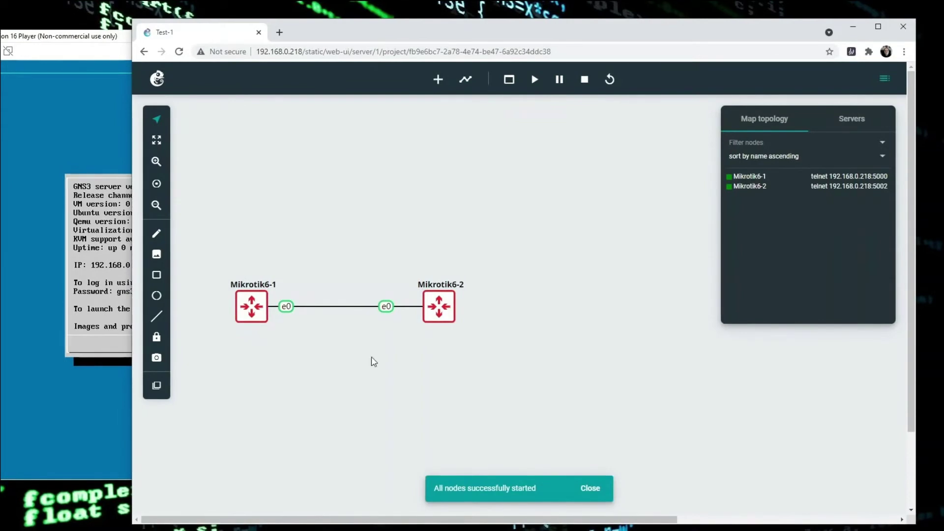
left_click_drag(538, 489, 512, 490)
left_click(457, 489)
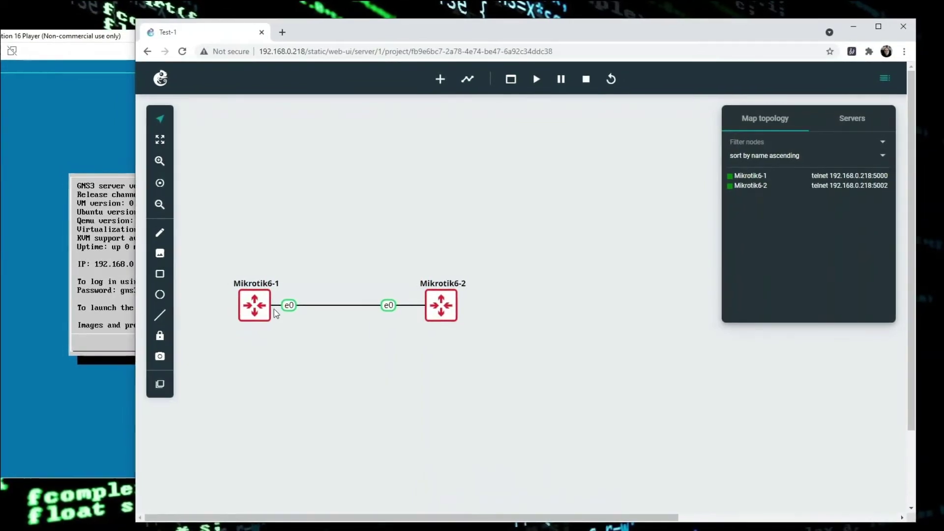
Step: Open web consoles for Mikrotik6-1 and Mikrotik6-2, then view the GNS3 log tab
right_click(257, 305)
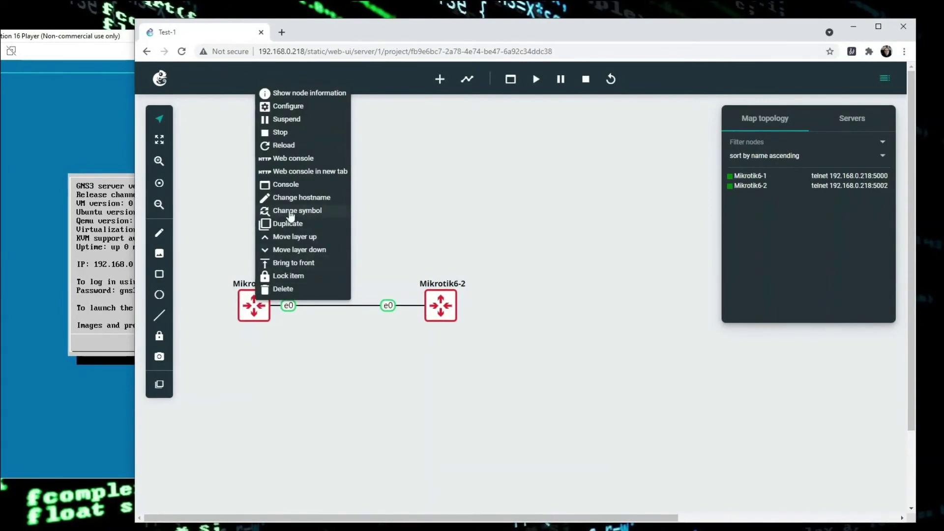
left_click(299, 161)
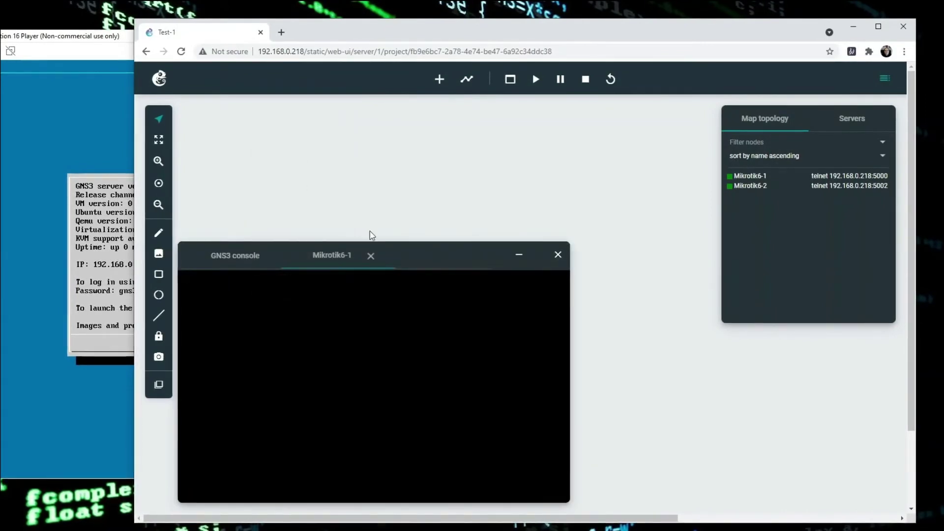
left_click_drag(426, 257, 752, 120)
right_click(444, 304)
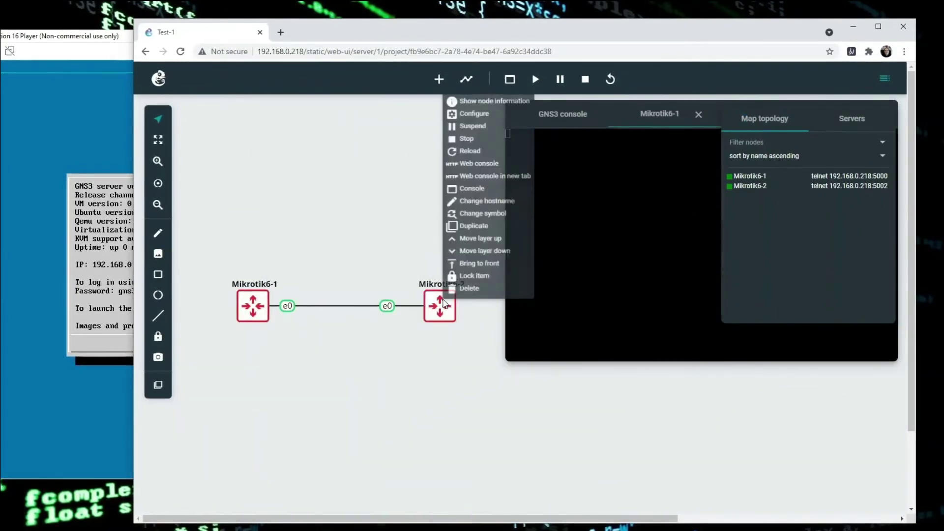
left_click(480, 156)
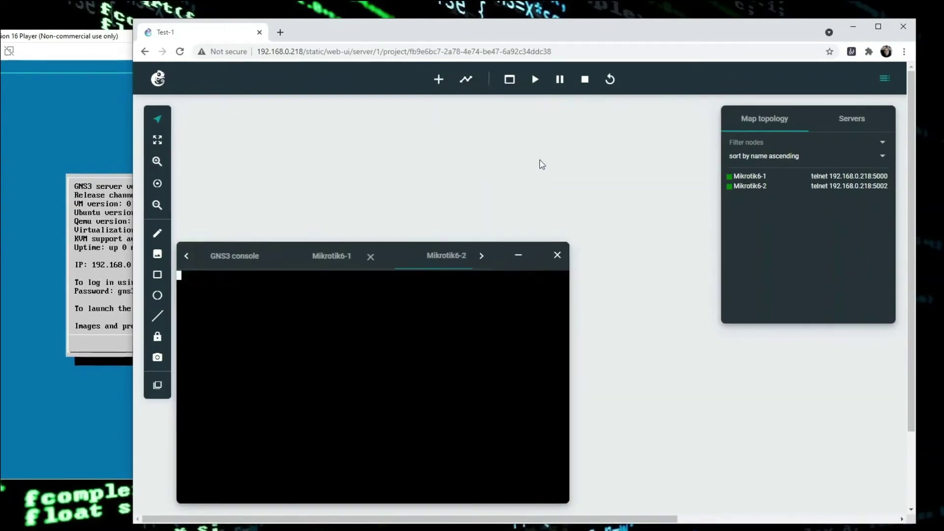
left_click_drag(501, 267, 502, 143)
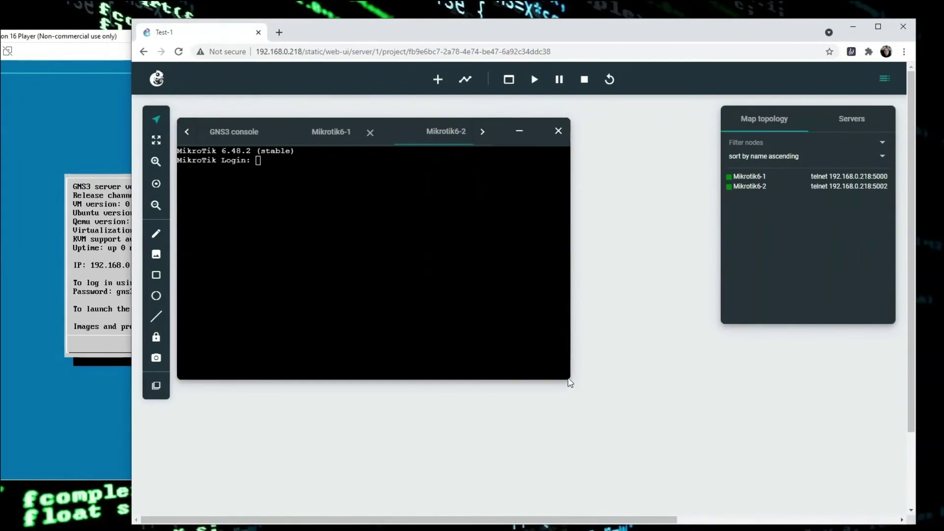
left_click(232, 133)
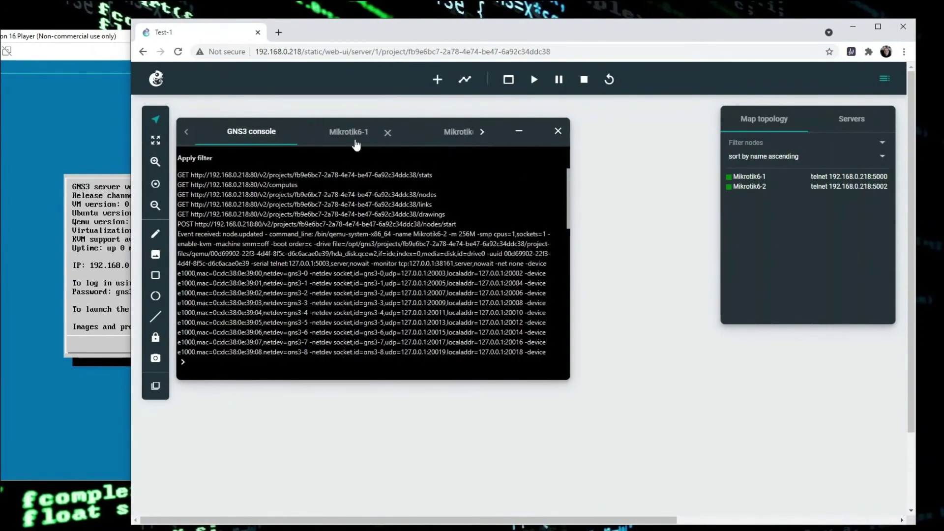
Step: Log in to the Mikrotik6-1 console as 'admin'
left_click(356, 144)
type("admin")
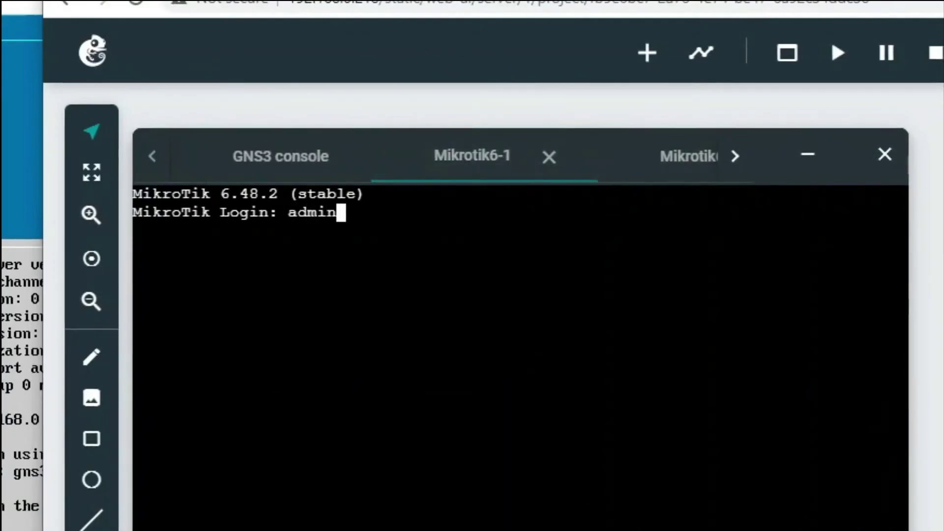
key("Return")
key("Return")
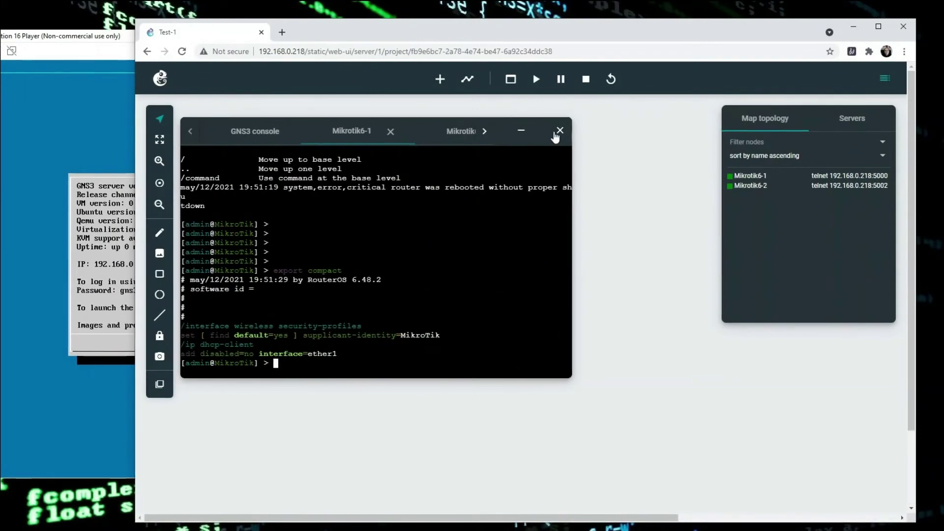
Step: Close the console panel and stop router Mikrotik6-2
left_click(559, 132)
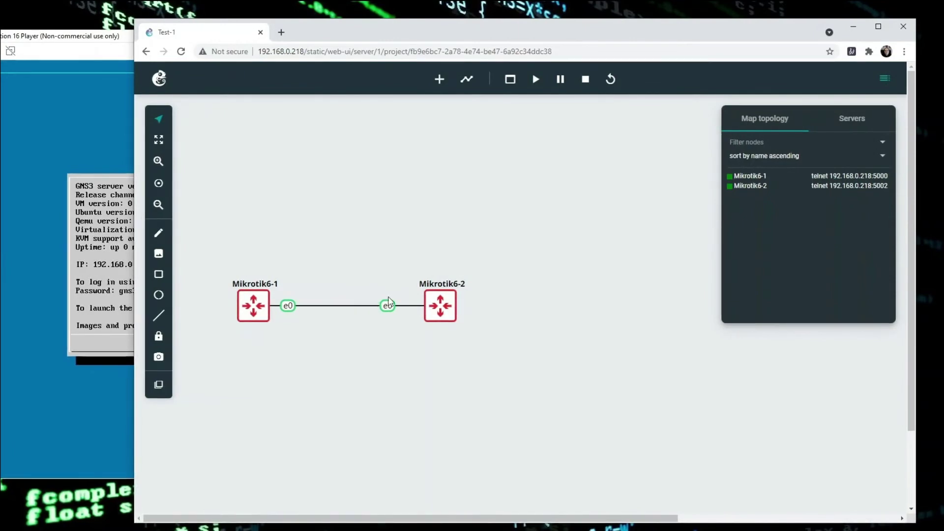
right_click(441, 307)
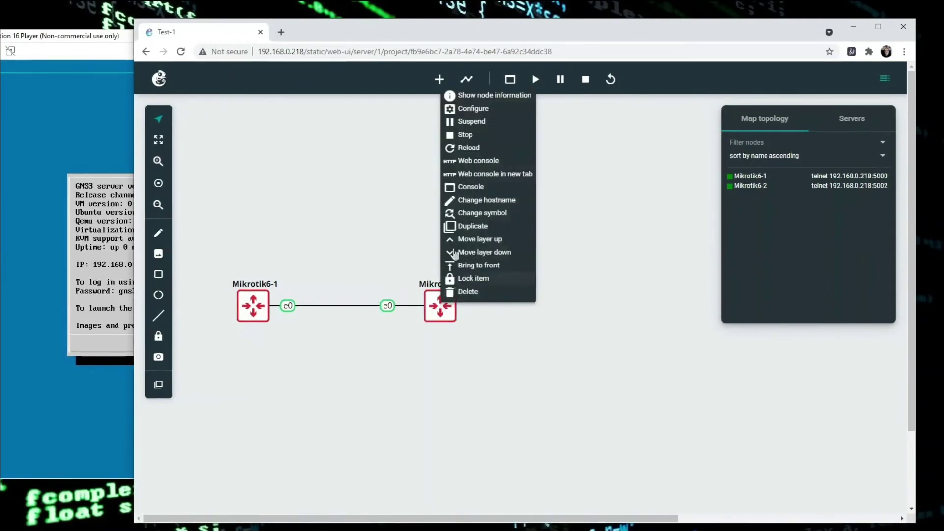
left_click(466, 135)
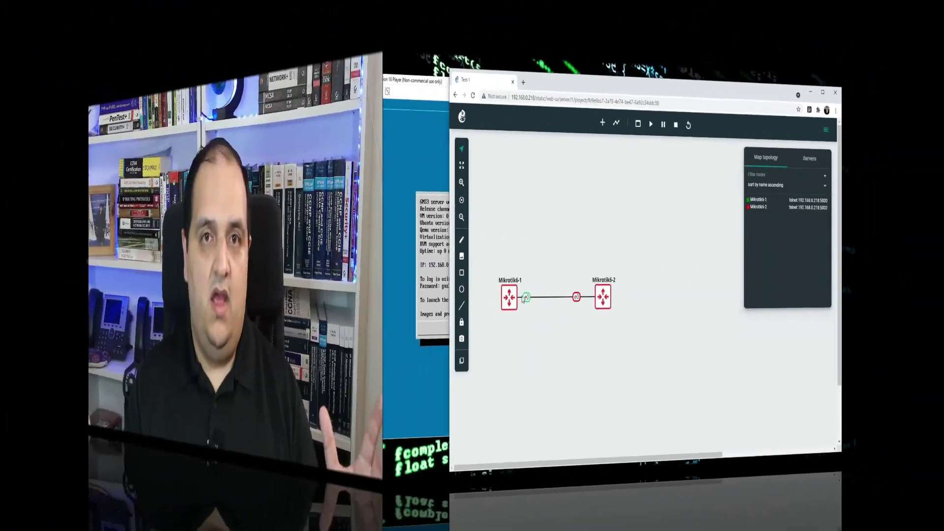